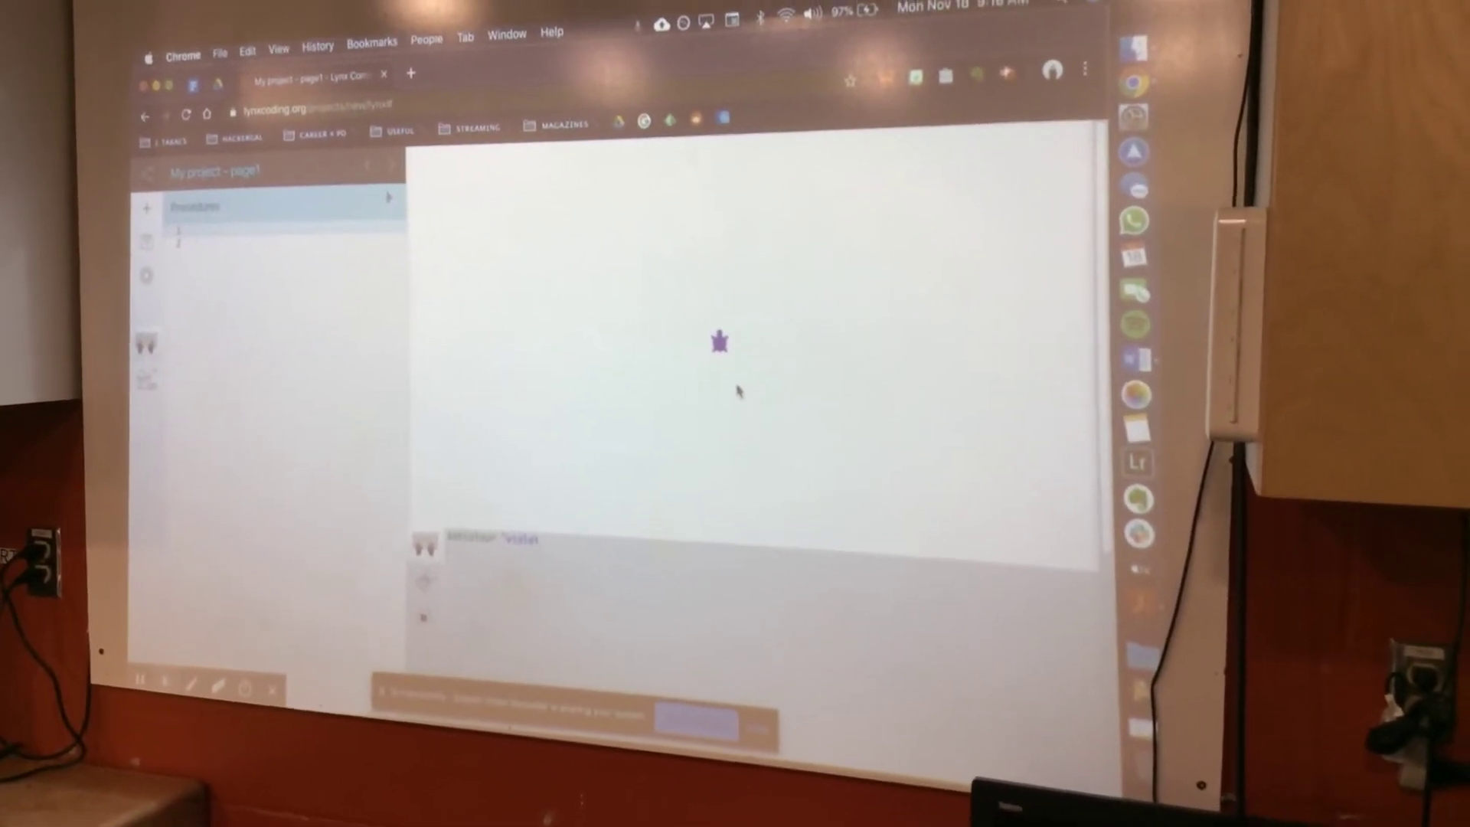
text(pendo)
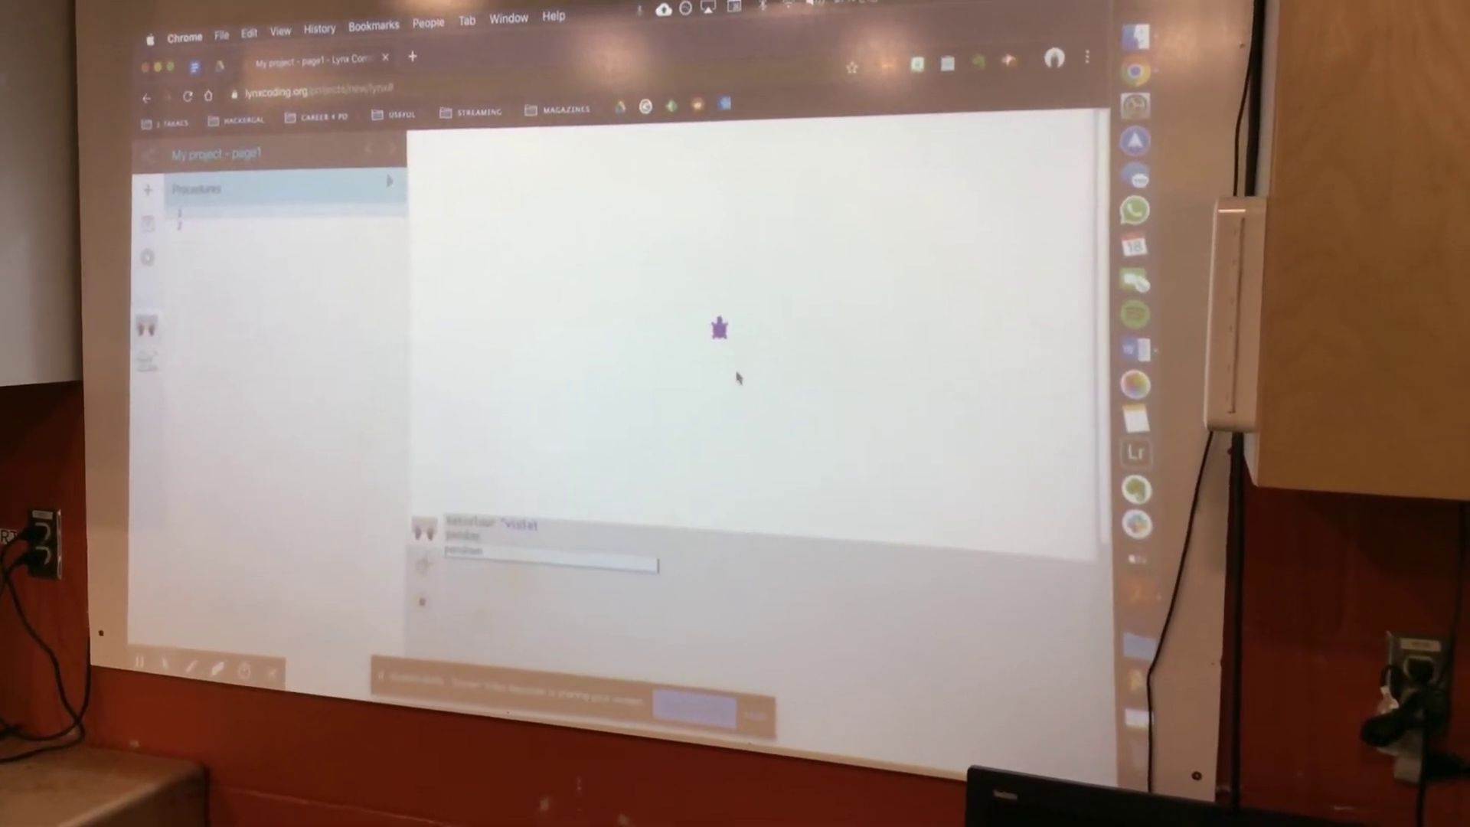
Step: Accept the pendown suggestion so the turtle's pen goes down before gliding 200 steps
key(Return)
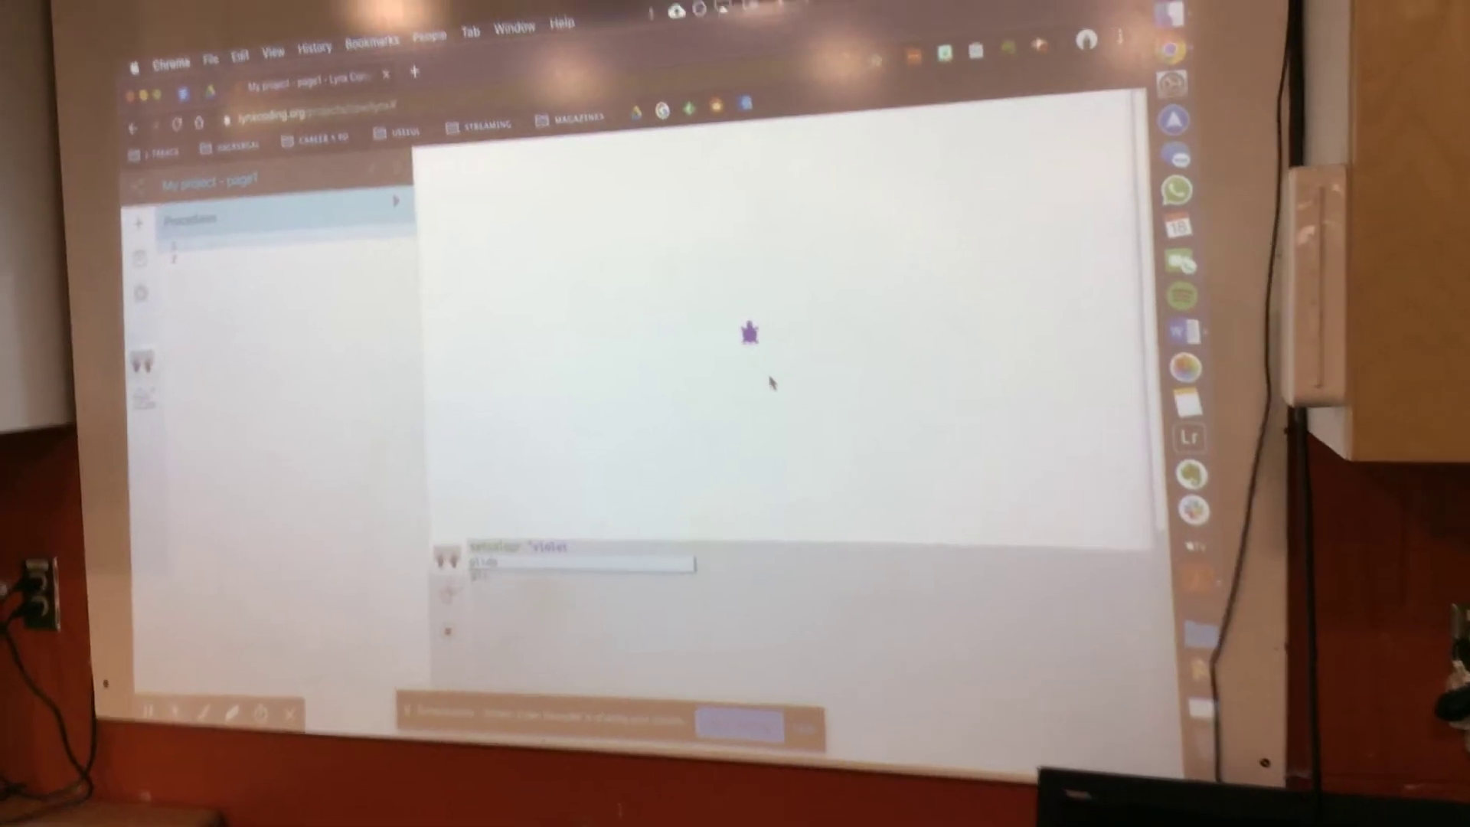
text(fd 100)
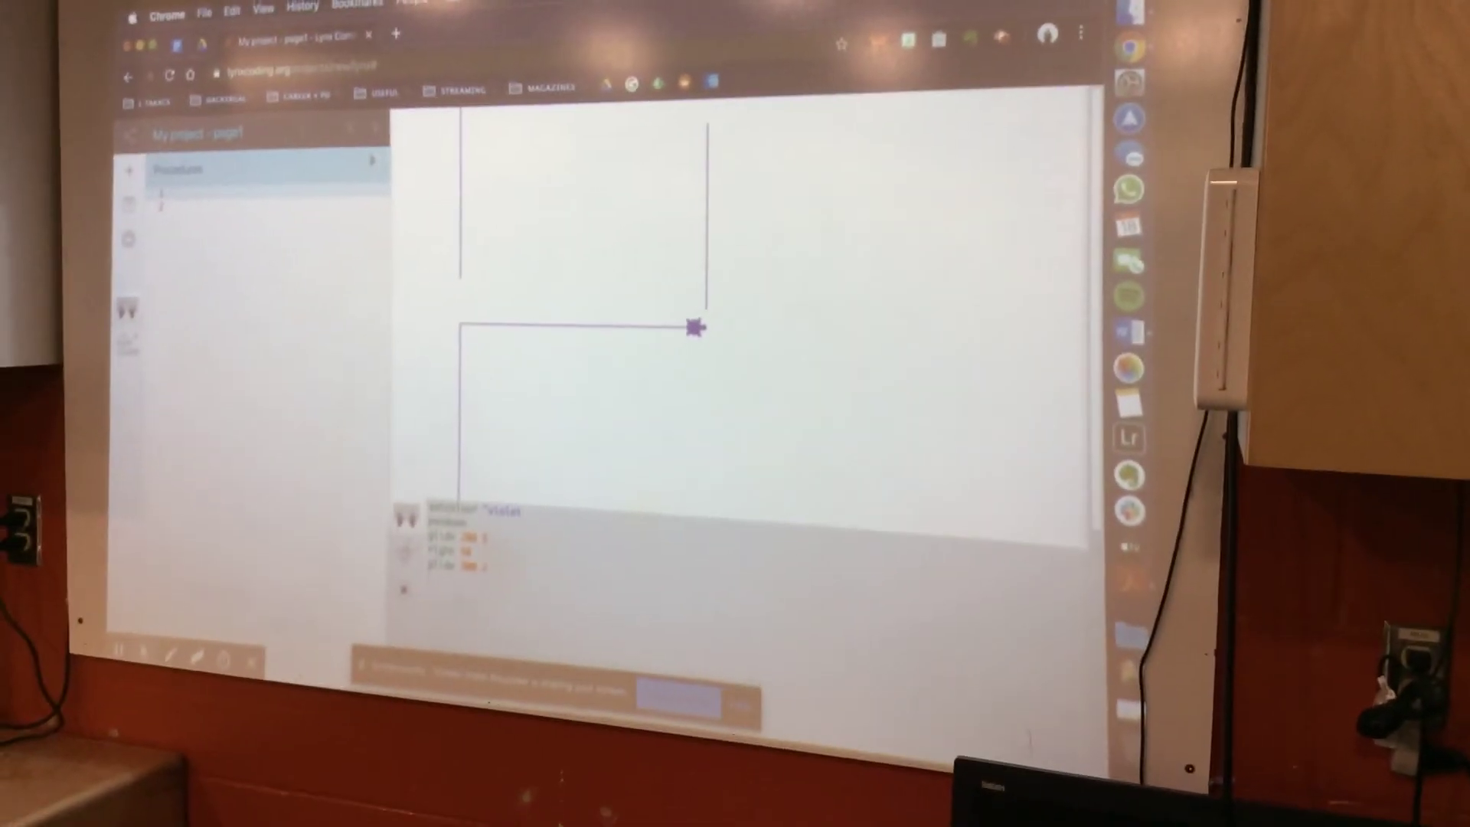
text(set)
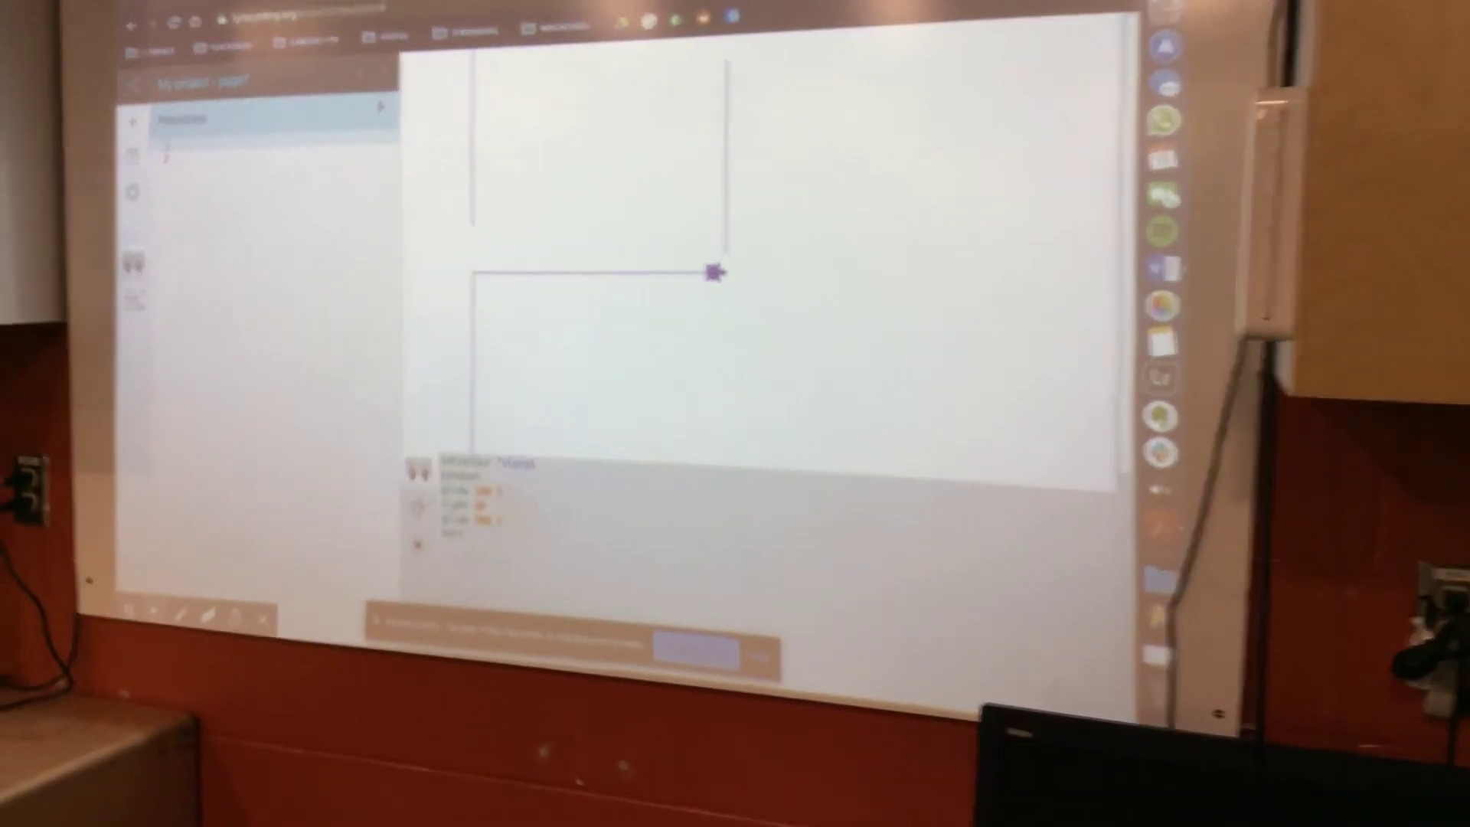
Step: Set the pen colour to blue with setc "blue before gliding 300 more steps
key(Escape)
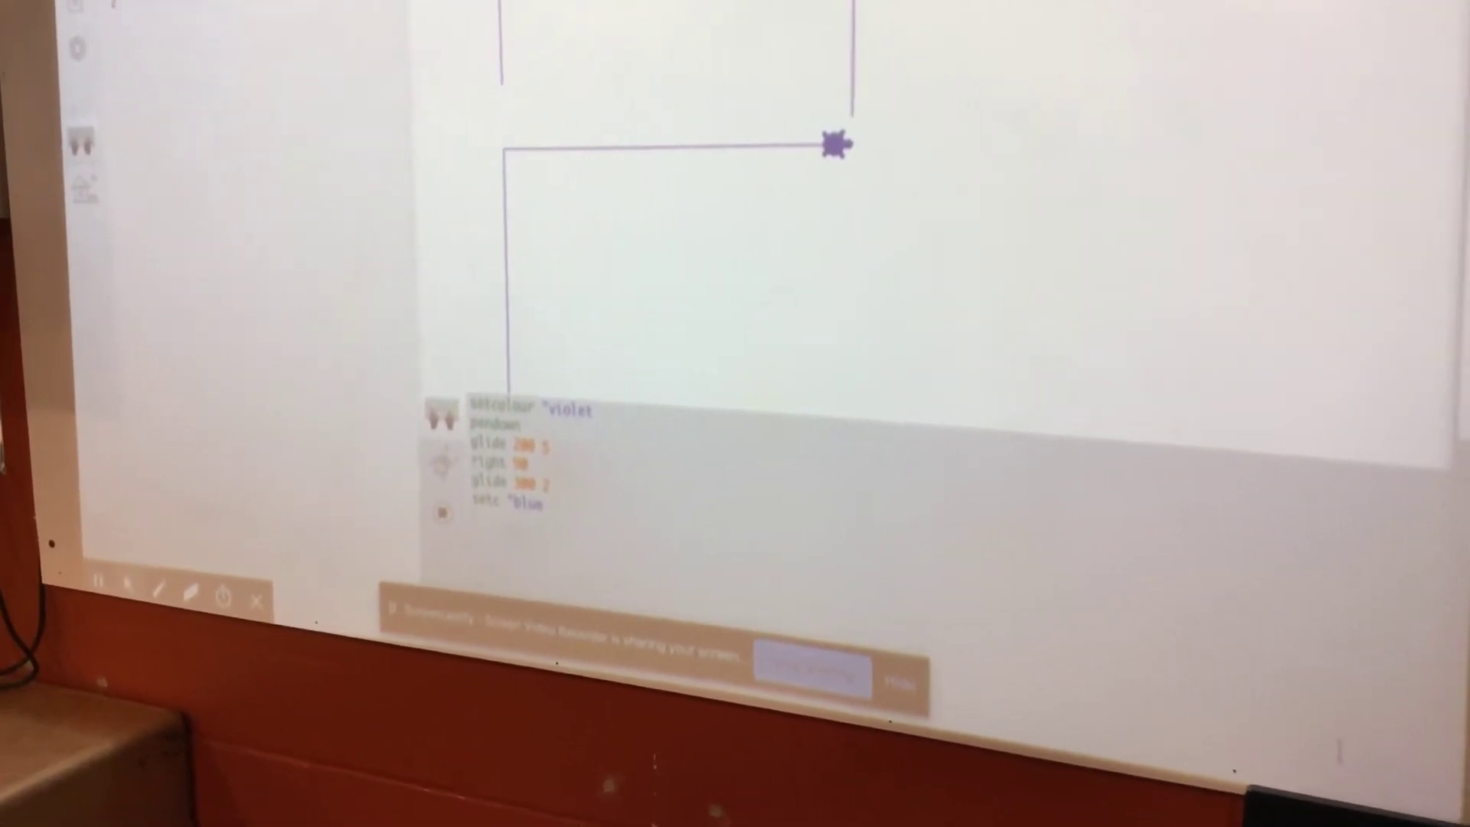
text(glide 300 2)
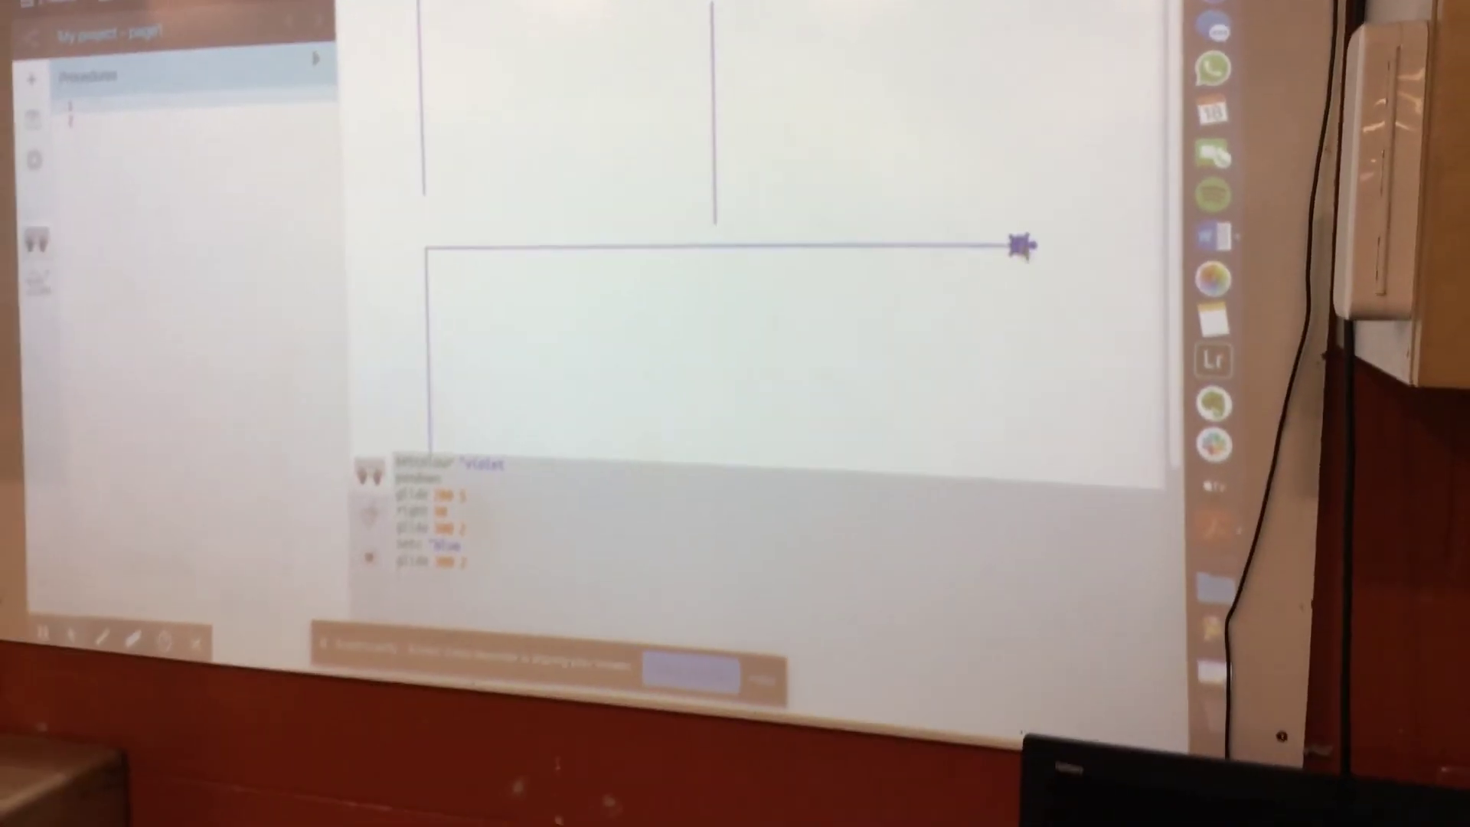
click(614, 365)
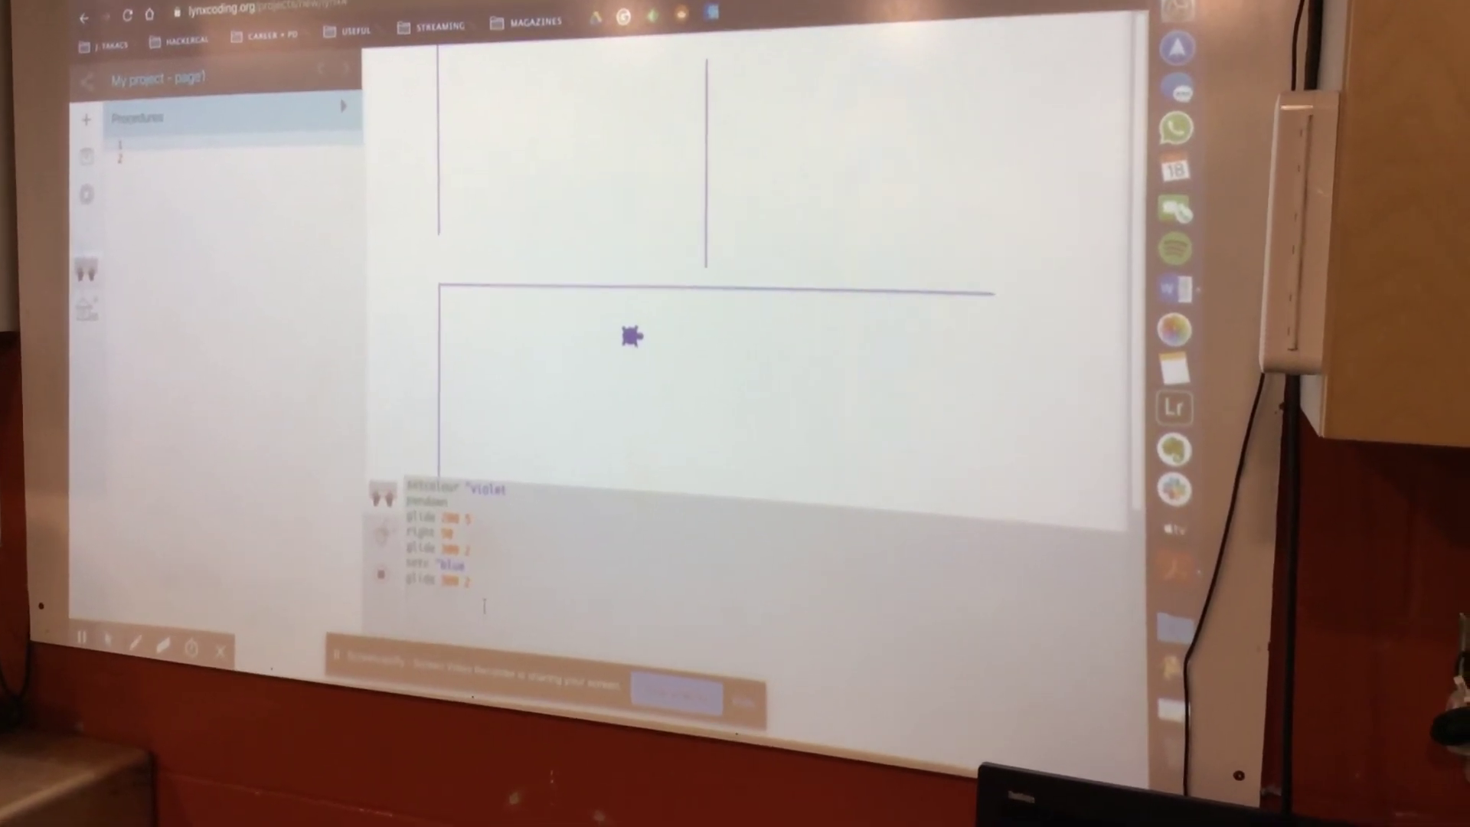
text(p)
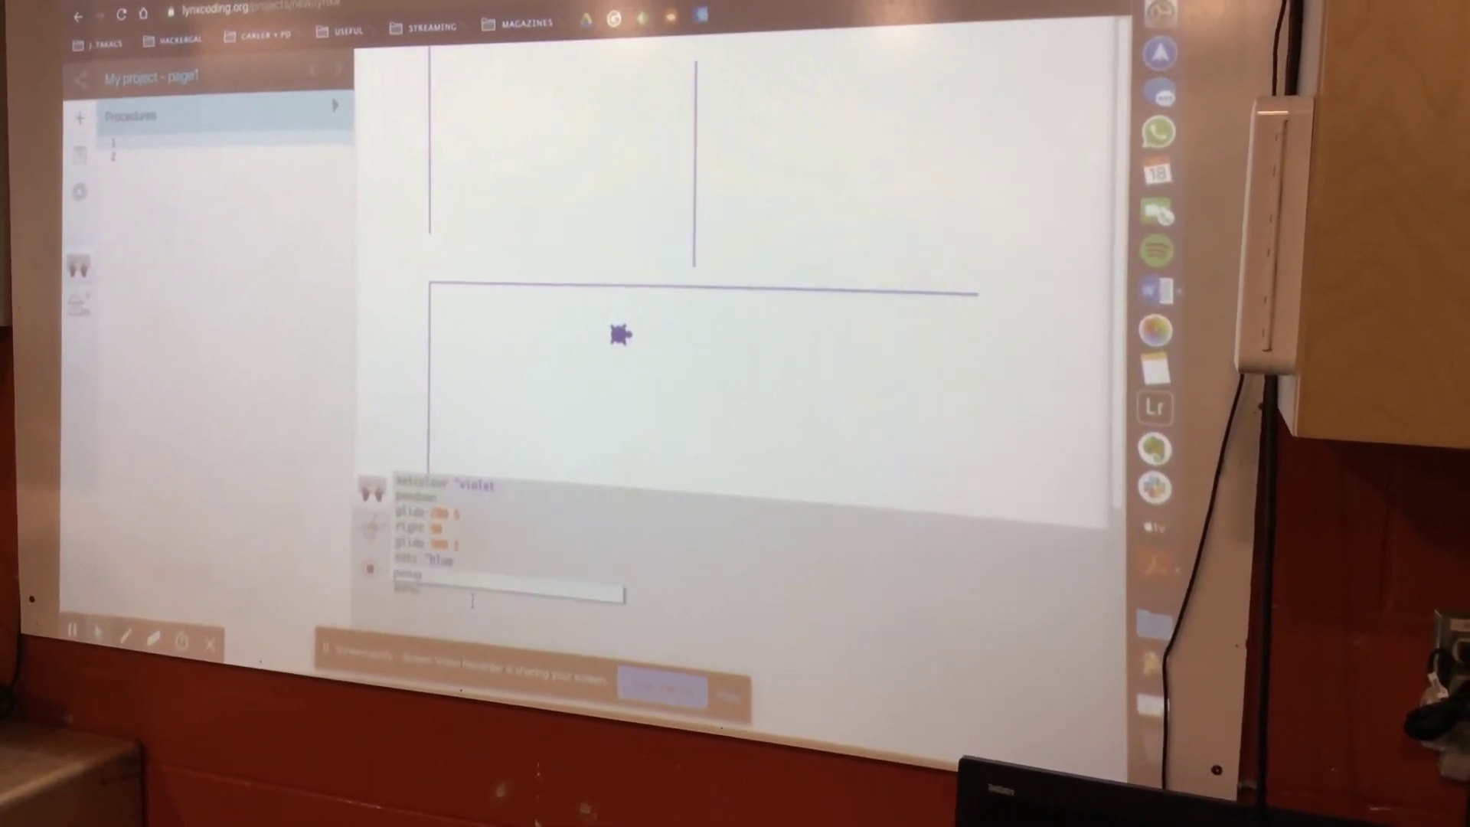
text(enup )
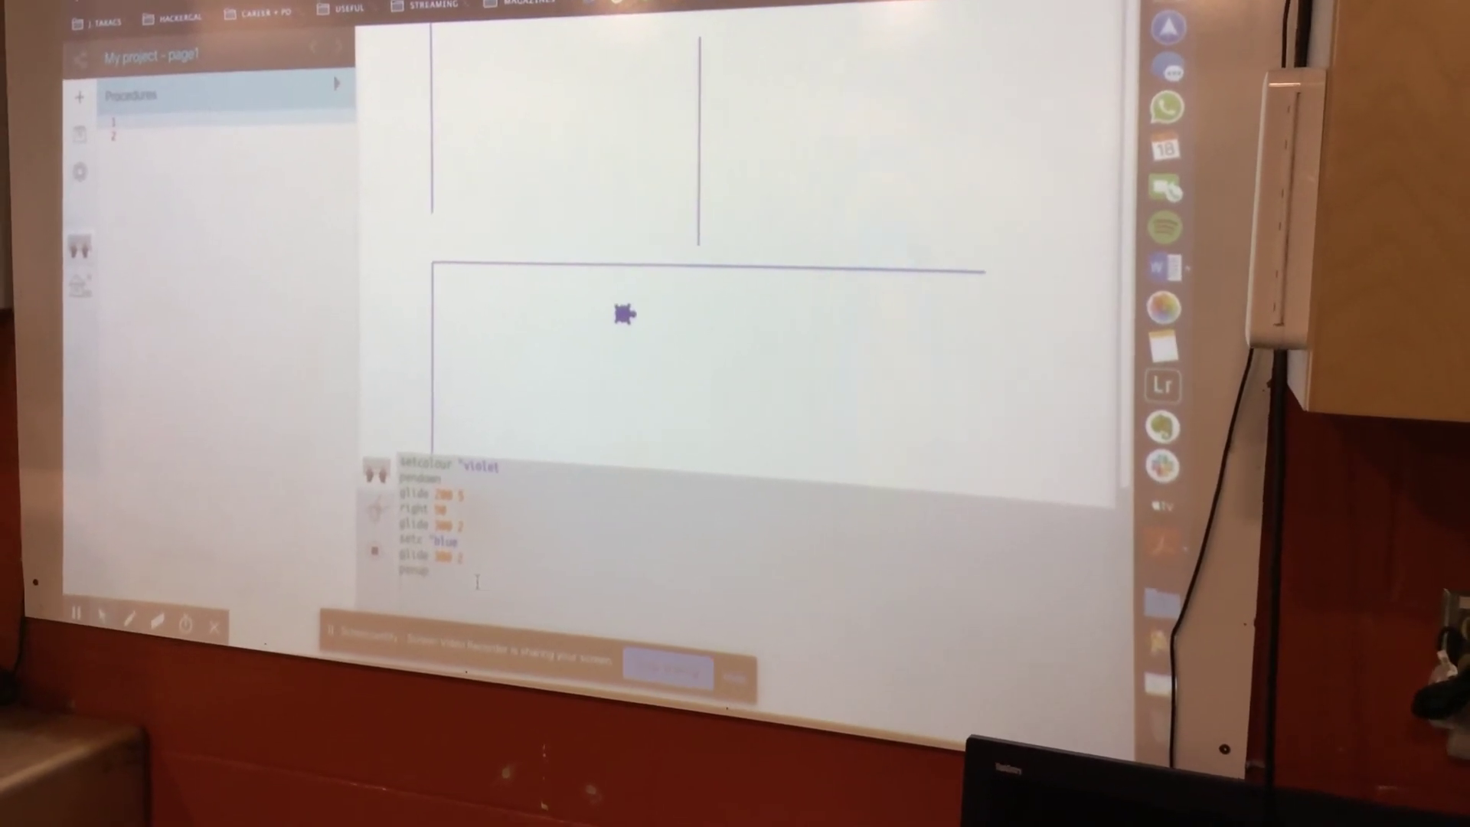